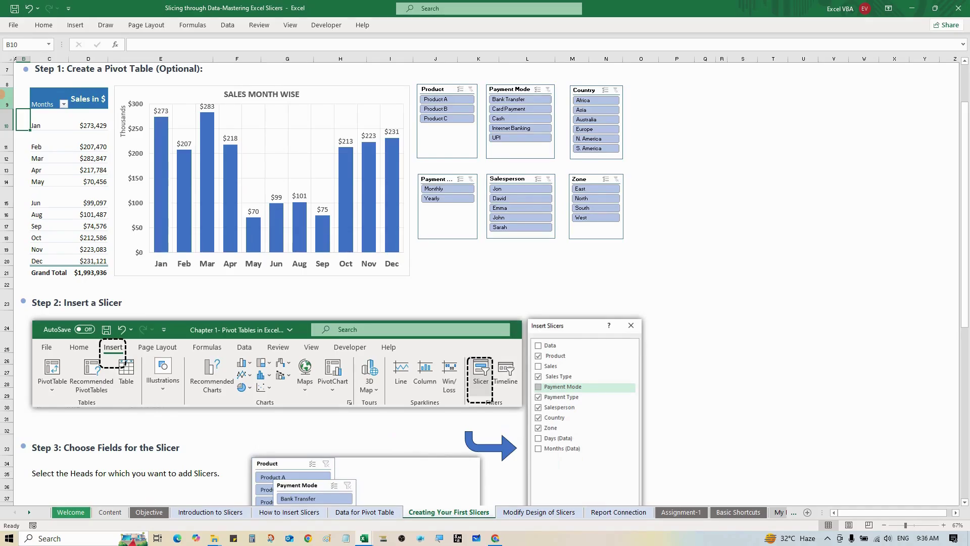
- Examine the monthly sales pivot table, its chart and slicers, and the source records on the Data for Pivot Table sheet
left_click(76, 124)
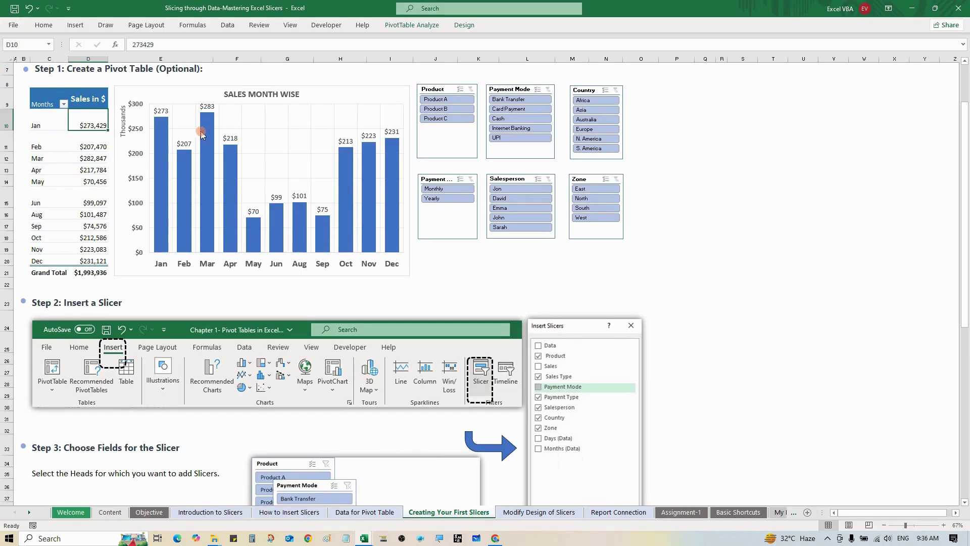
left_click(343, 514)
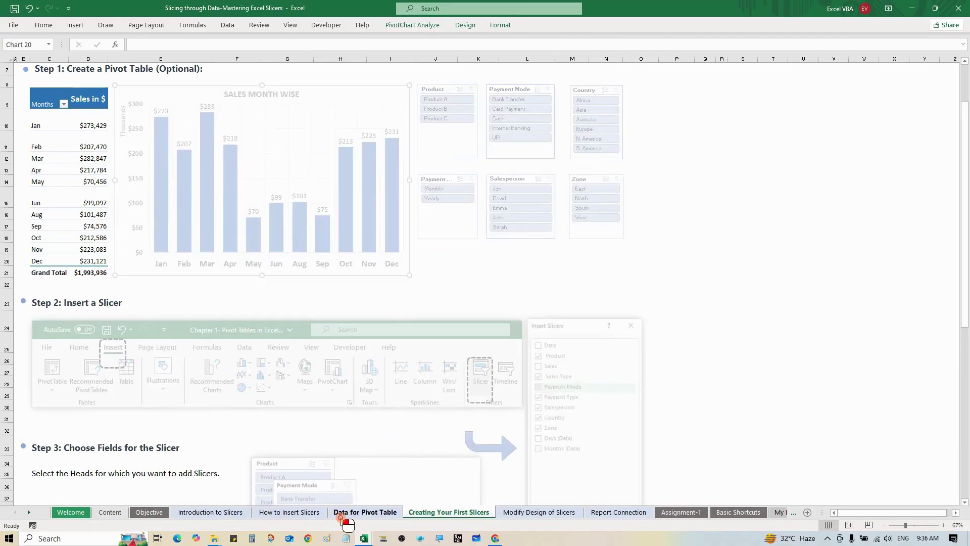
left_click(265, 228)
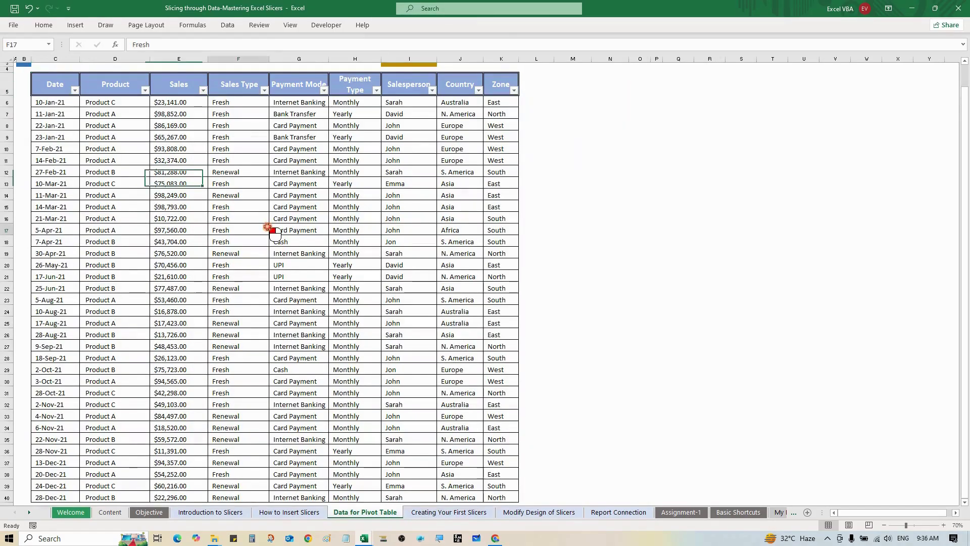
left_click(341, 148)
left_click(425, 511)
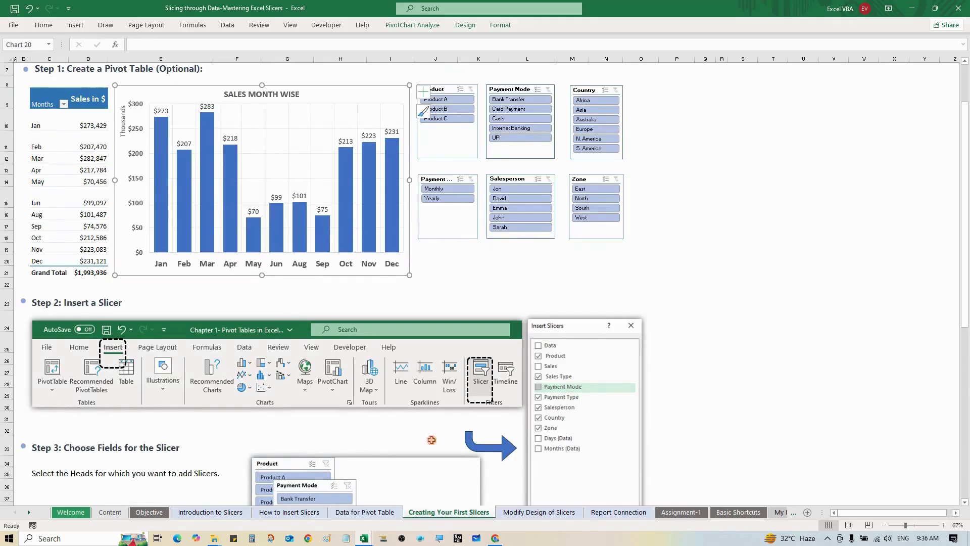
left_click(430, 144)
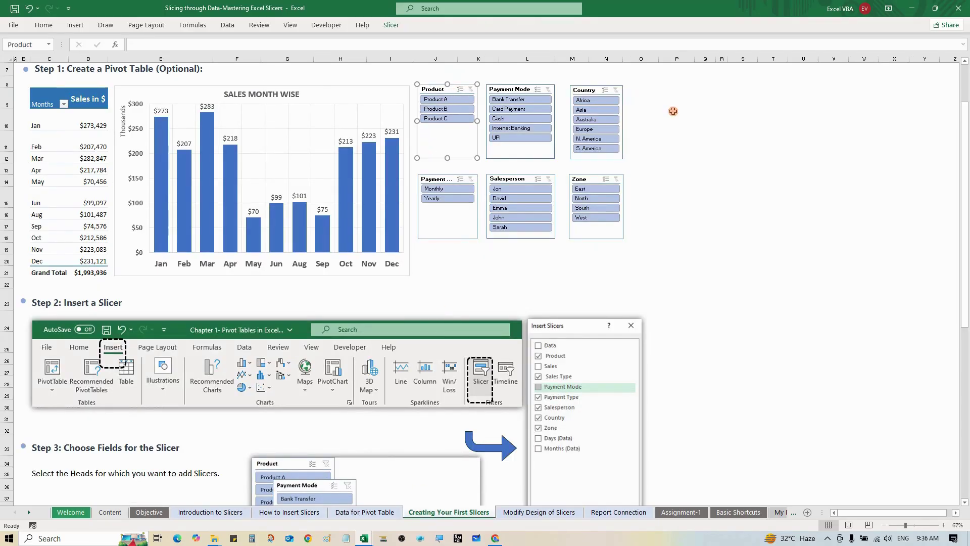
left_click(287, 128)
left_click(447, 158)
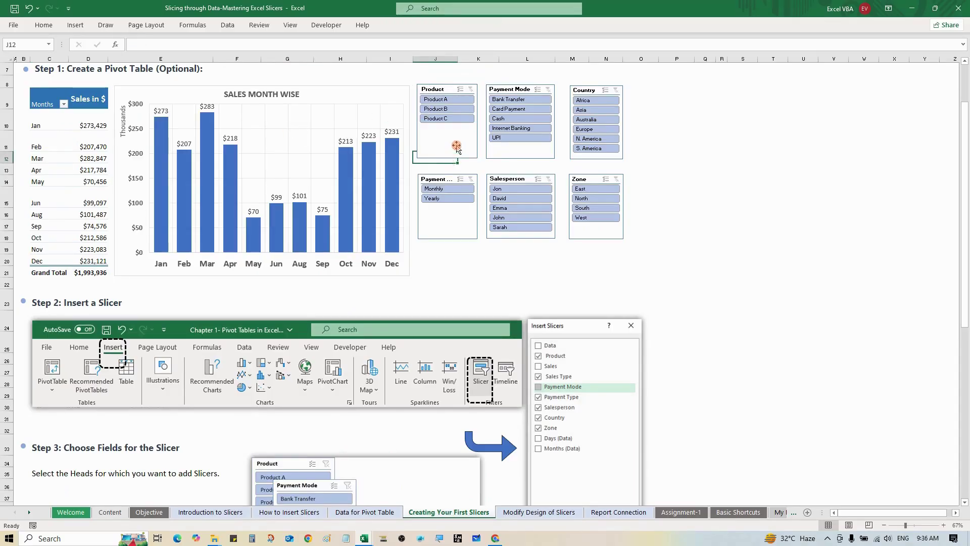
- Try filtering the monthly sales to Product A, clear that filter, and filter the payment mode to Card Payment
left_click_drag(454, 100, 454, 109)
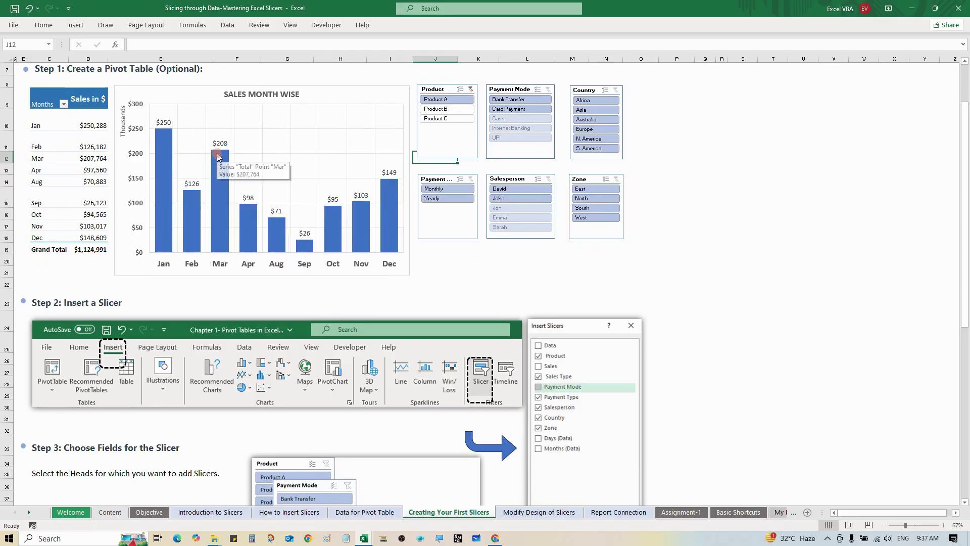
left_click(470, 89)
left_click(514, 114)
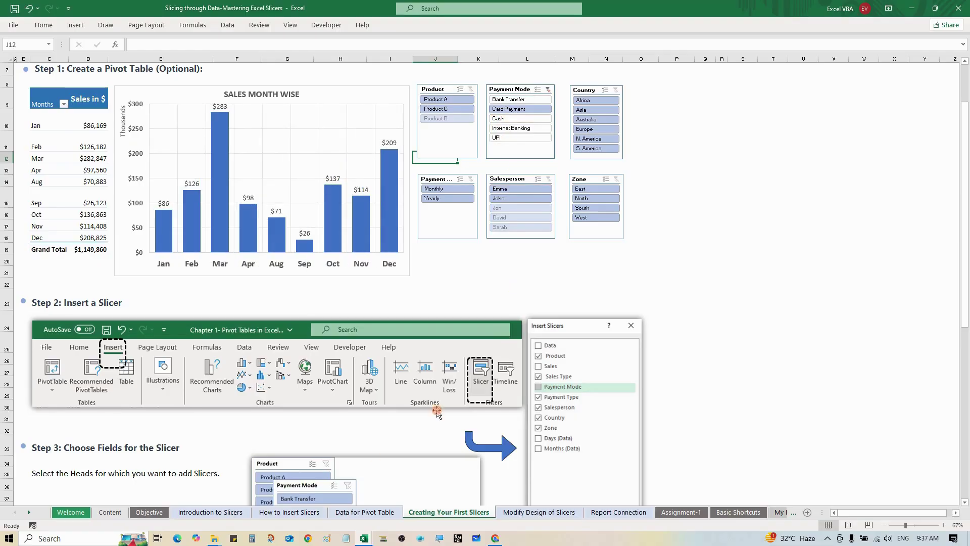
- Copy the entire table from the Data for Pivot Table sheet into a new blank workbook starting at cell A1
left_click(365, 512)
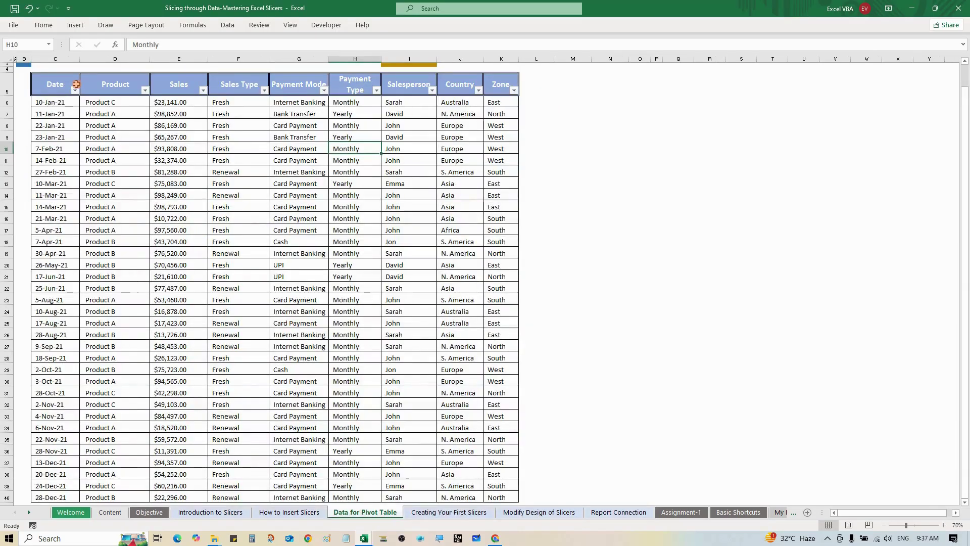
key("ctrl+a")
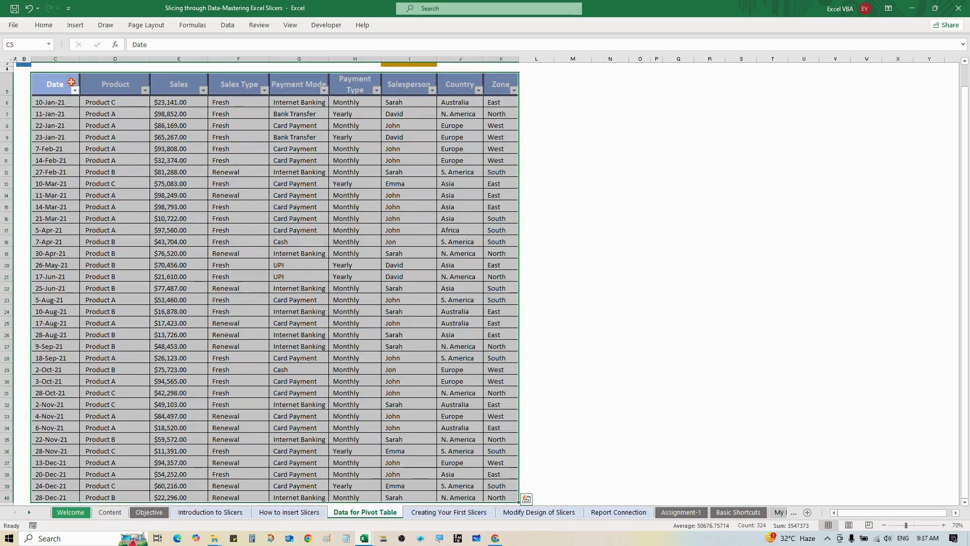
key("ctrl+c")
key("ctrl+n")
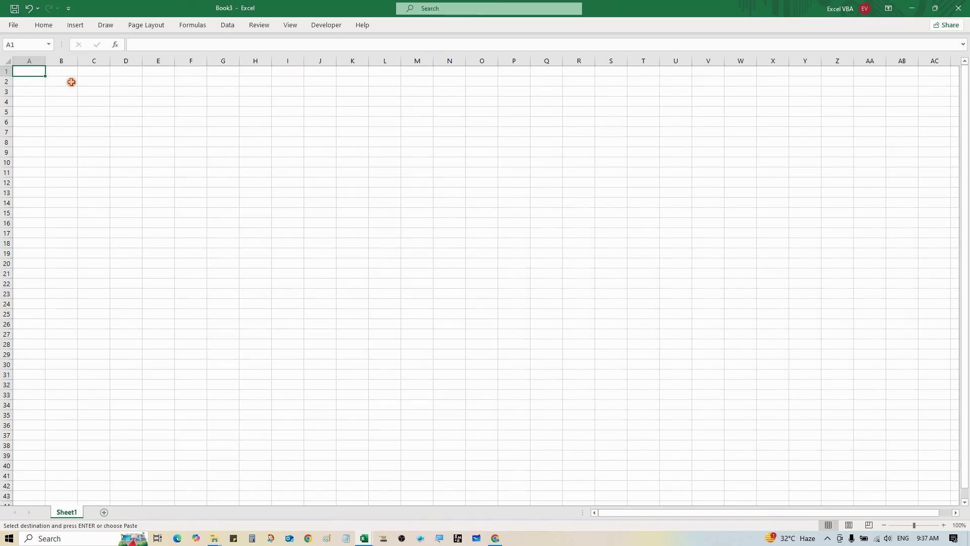
key("ctrl+v")
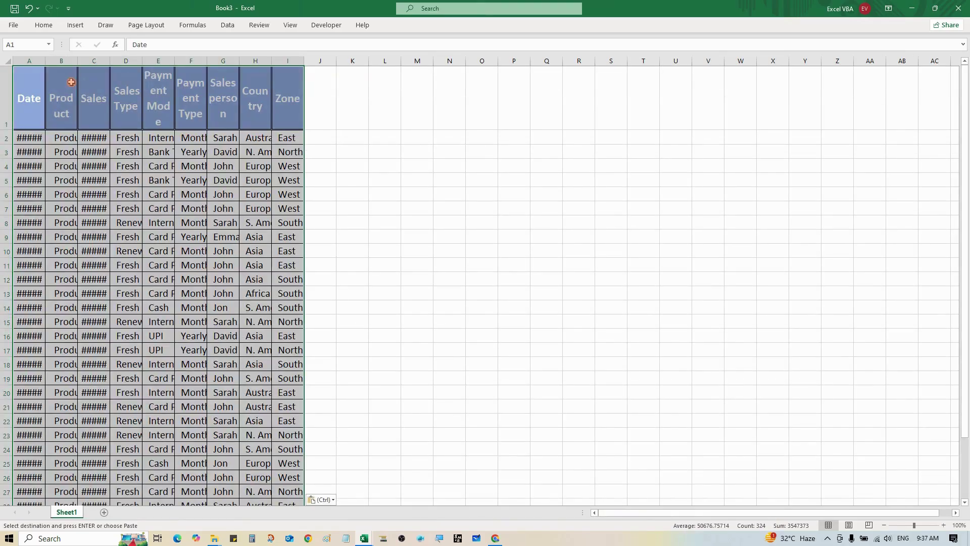
- Autofit the column widths of the pasted sales table so all dates and amounts are readable
key("alt+o")
key("a")
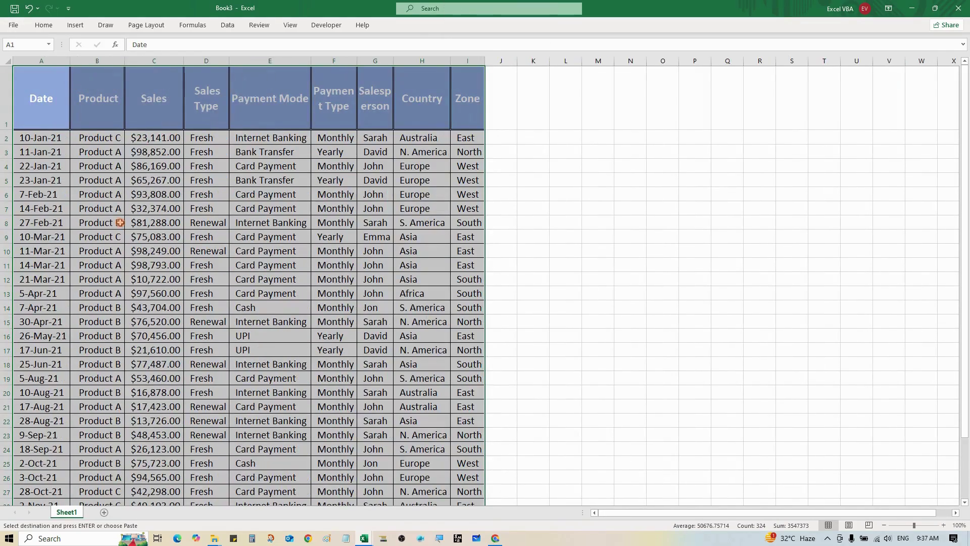
scroll(124, 221, "down", 2)
key("alt")
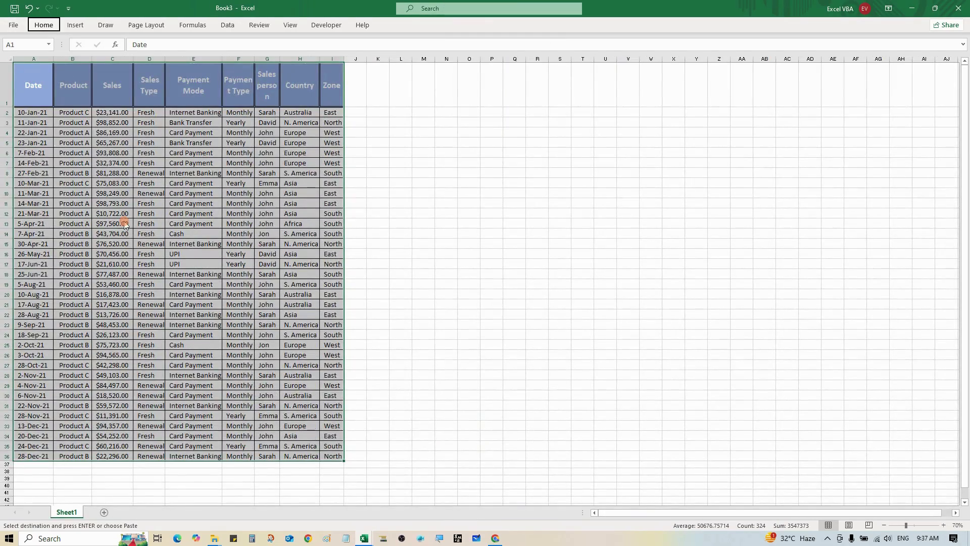
key("w")
key("Escape")
left_click(124, 223)
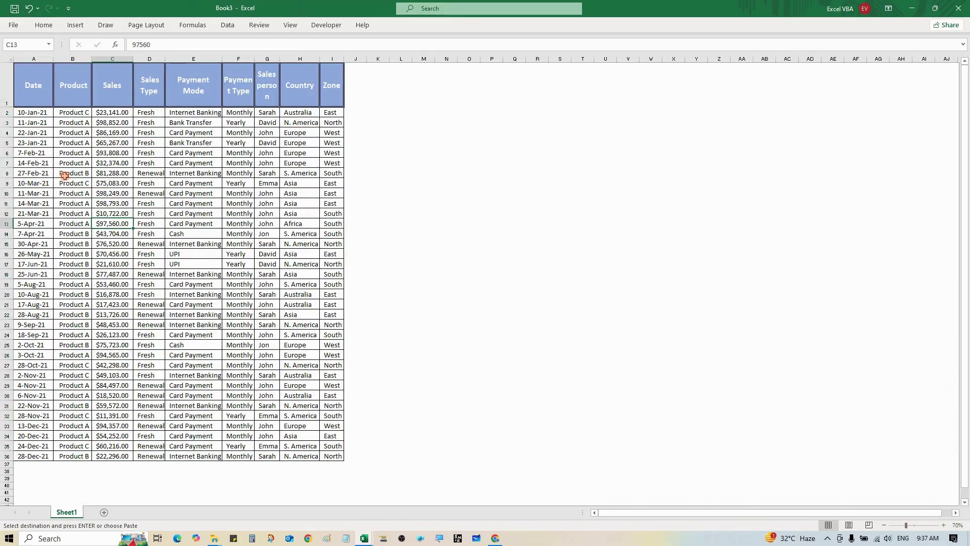
- Insert a PivotChart from the range A1:I36, placed on the existing worksheet at cell L3
left_click(33, 83)
mouse_move(33, 82)
left_mouse_down()
mouse_move(238, 232)
mouse_move(333, 456)
left_mouse_up()
left_click(75, 25)
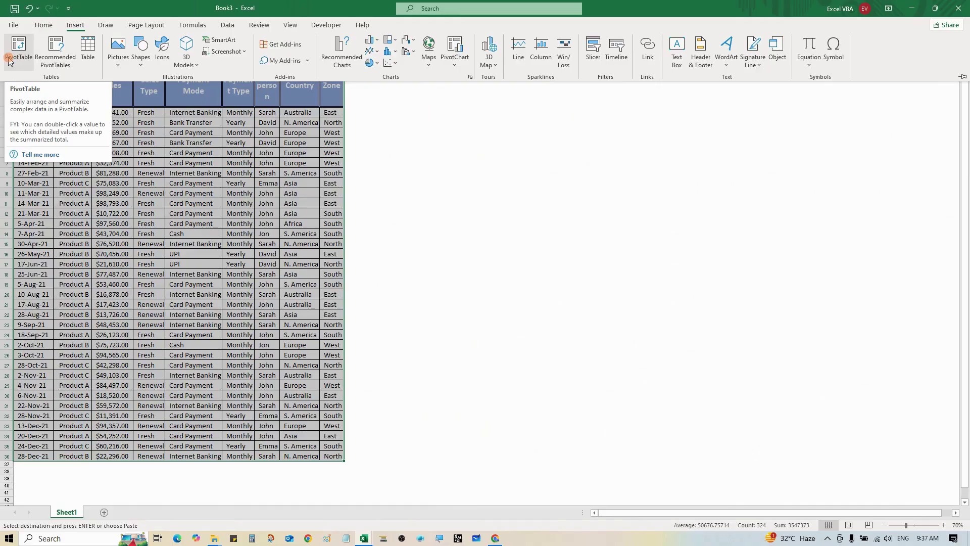
left_click(446, 51)
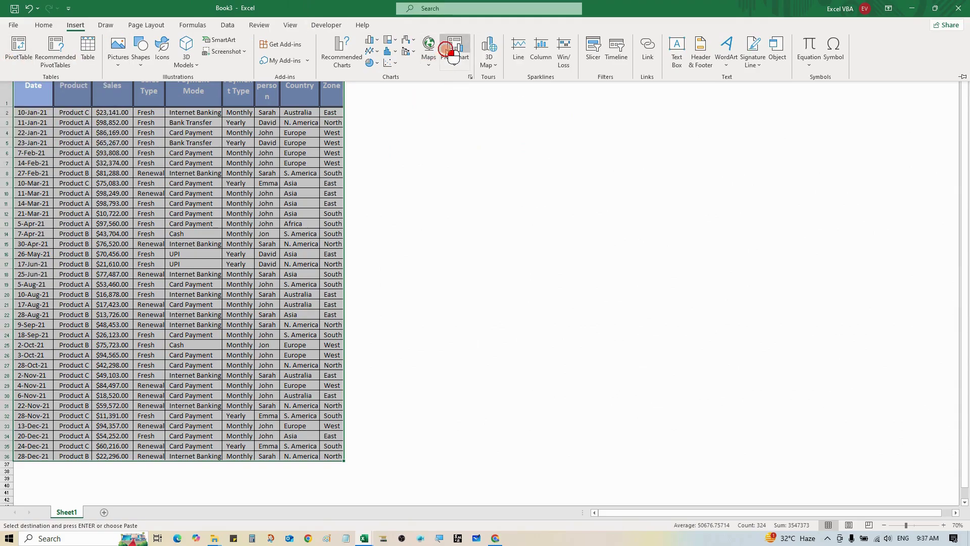
left_click_drag(617, 131, 575, 111)
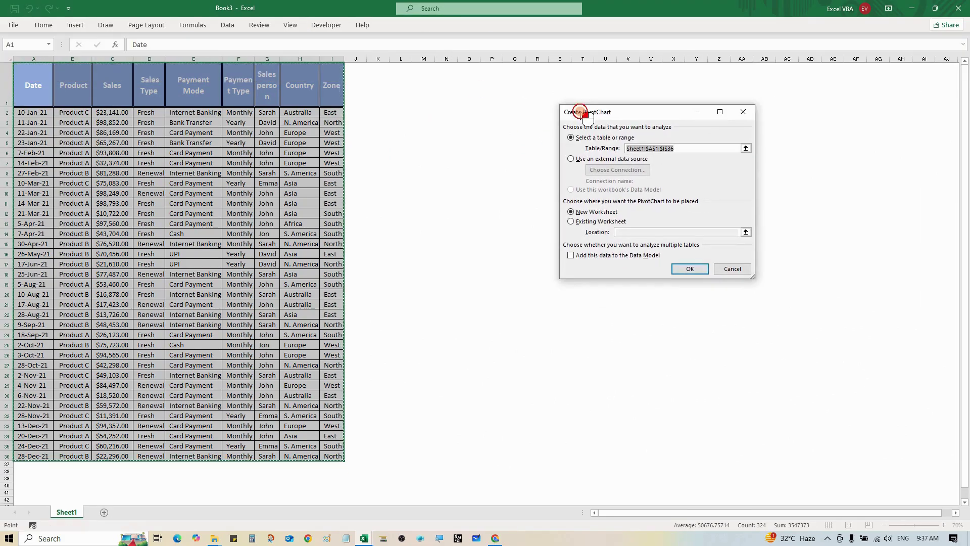
left_click(583, 225)
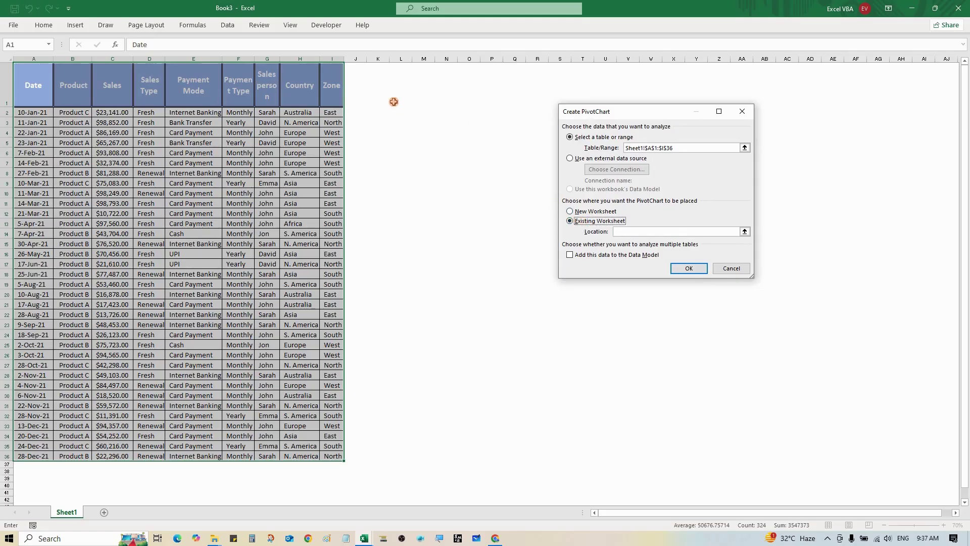
left_click(399, 86)
left_click(398, 118)
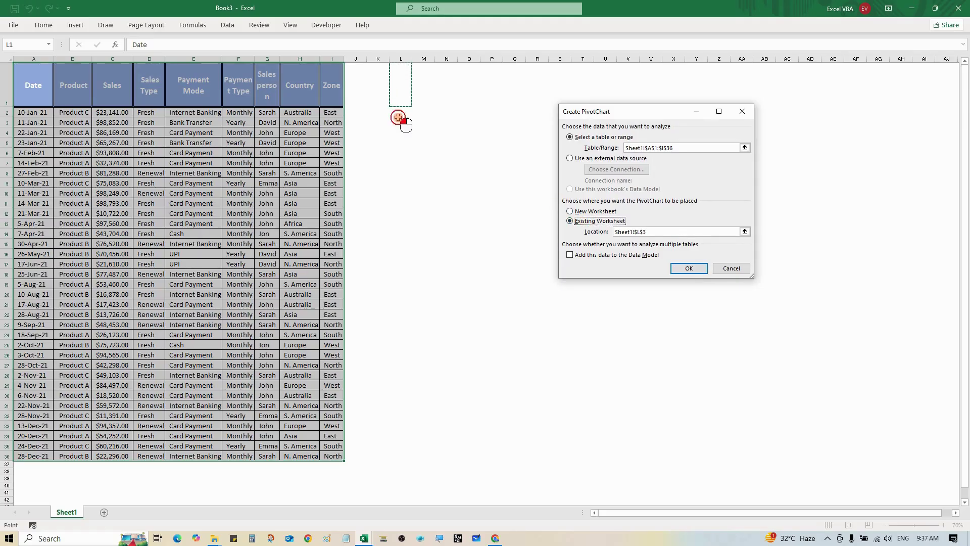
left_click(688, 268)
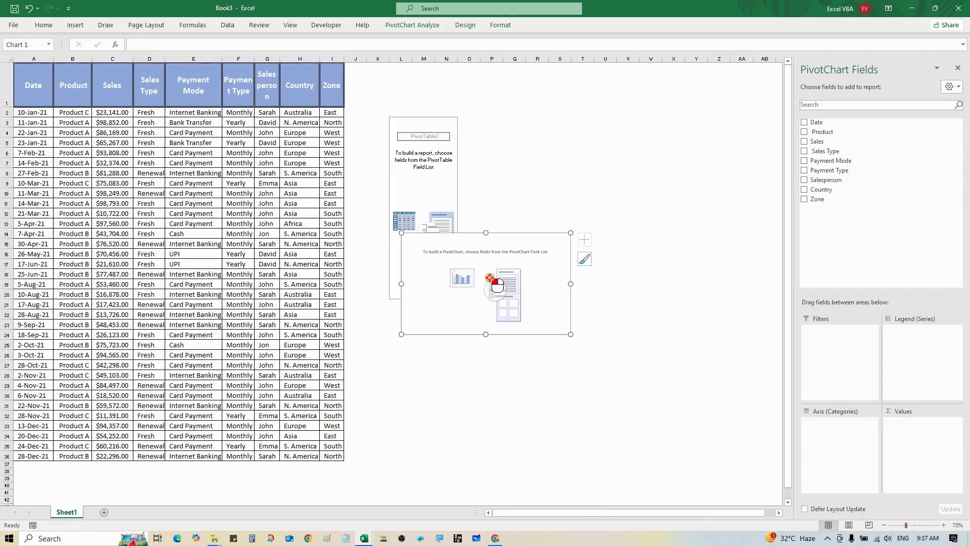
- Move the empty PivotChart beside the pivot table placeholder and enlarge it
left_click_drag(613, 277, 625, 161)
left_click_drag(681, 202, 760, 257)
left_click_drag(669, 160, 644, 185)
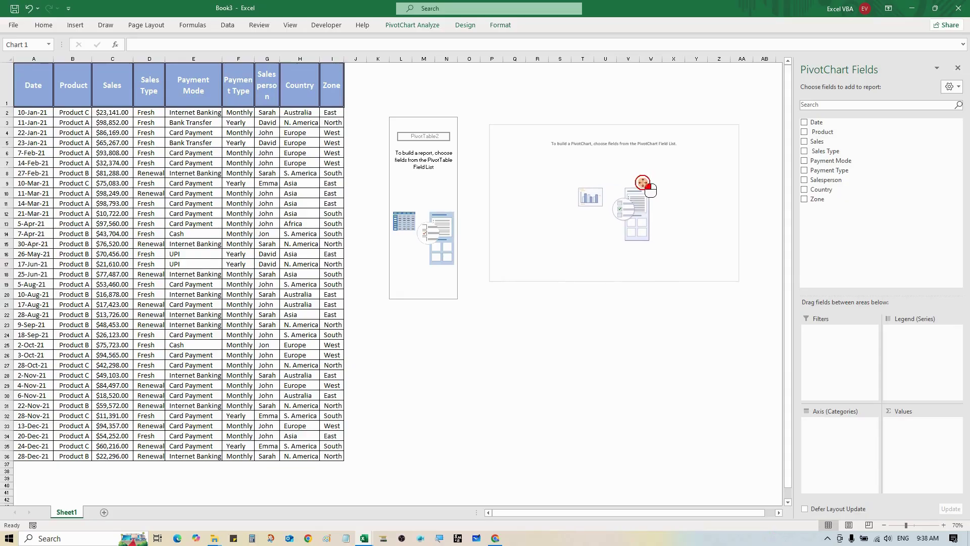
- Add the Date and Sales fields to the PivotChart and enlarge the chart from its upper-left corner
left_click(804, 123)
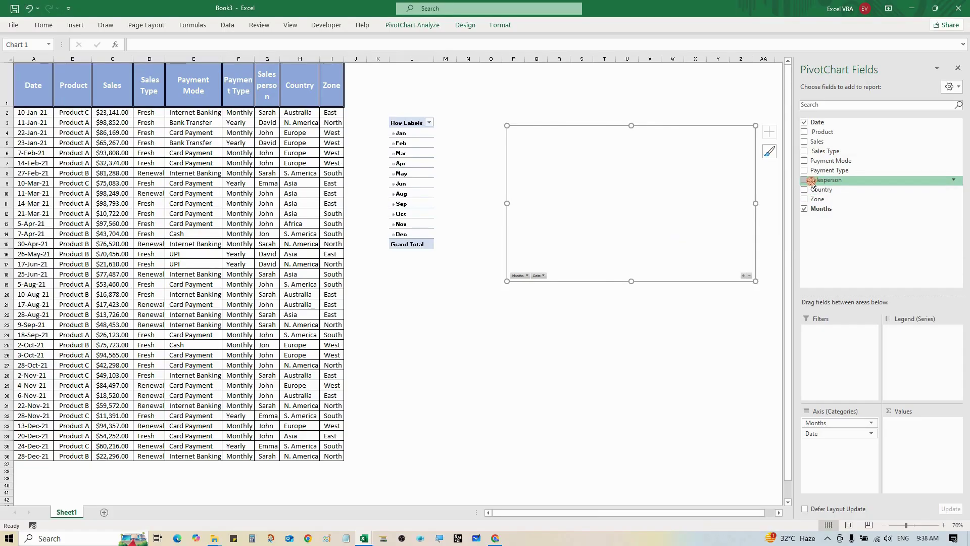
left_click(805, 141)
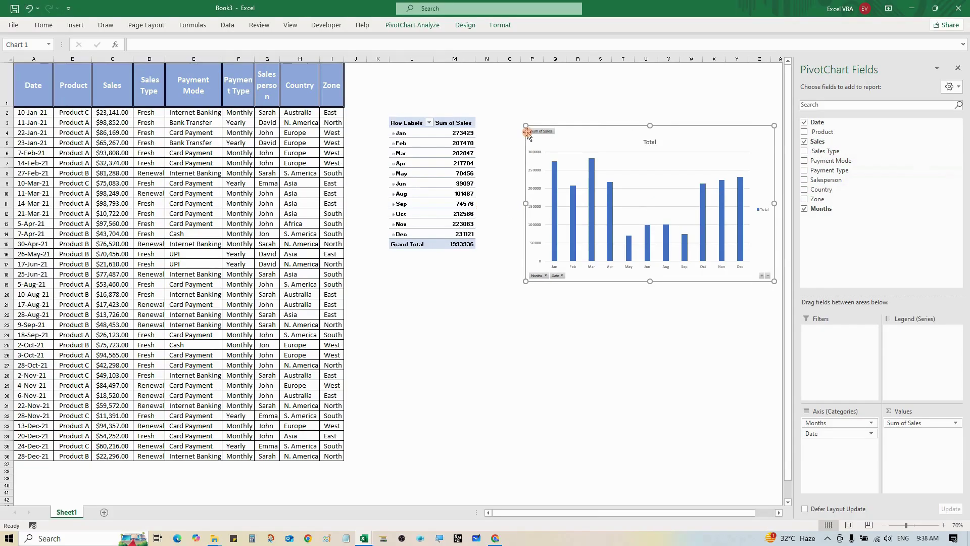
left_click_drag(526, 125, 491, 94)
scroll(547, 158, "up", 3, "ctrl")
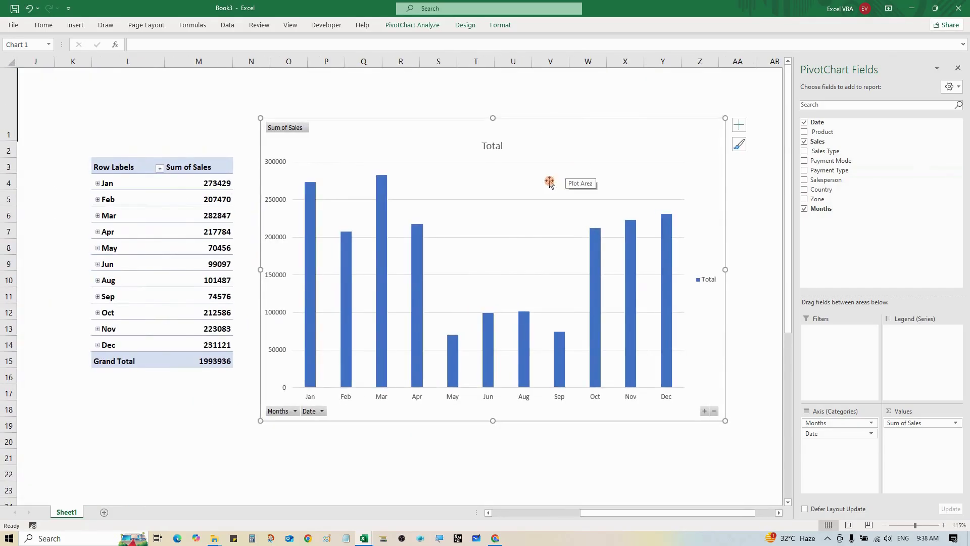
- Compare the monthly rows of the pivot table with the chart and close the field list
left_click(98, 247)
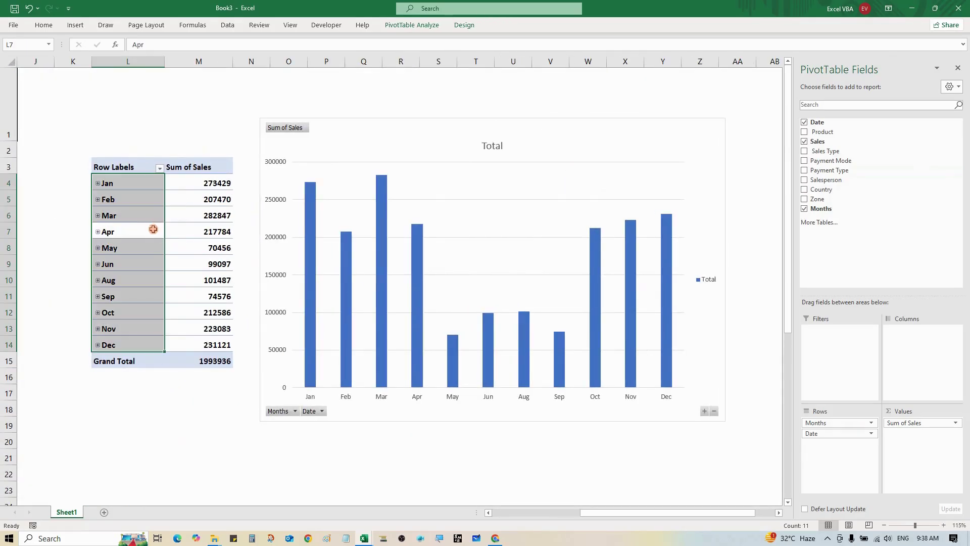
left_click(185, 217)
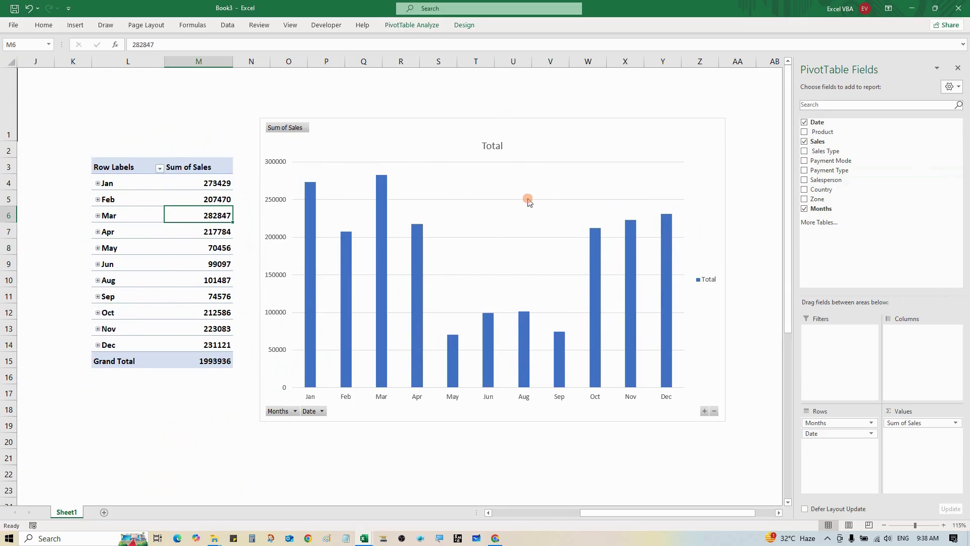
left_click(542, 135)
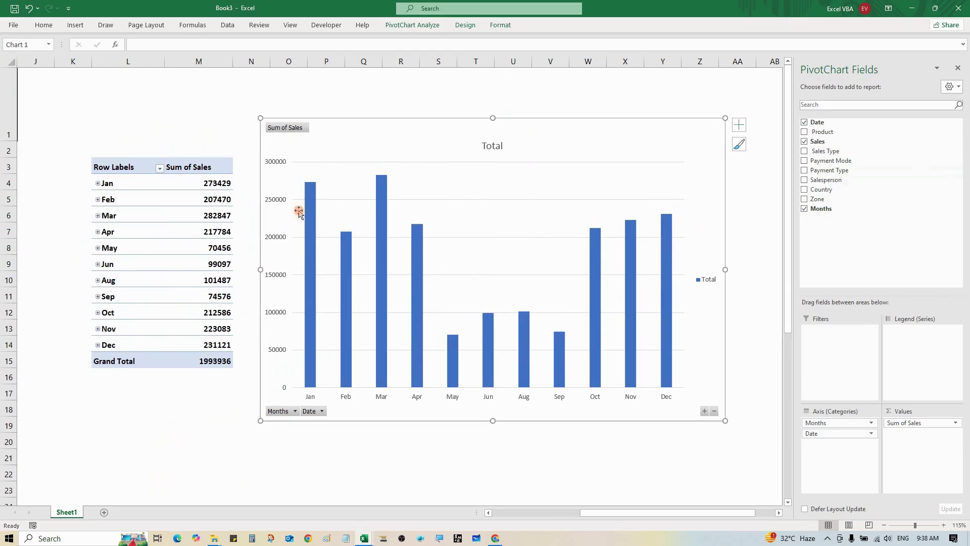
mouse_move(175, 231)
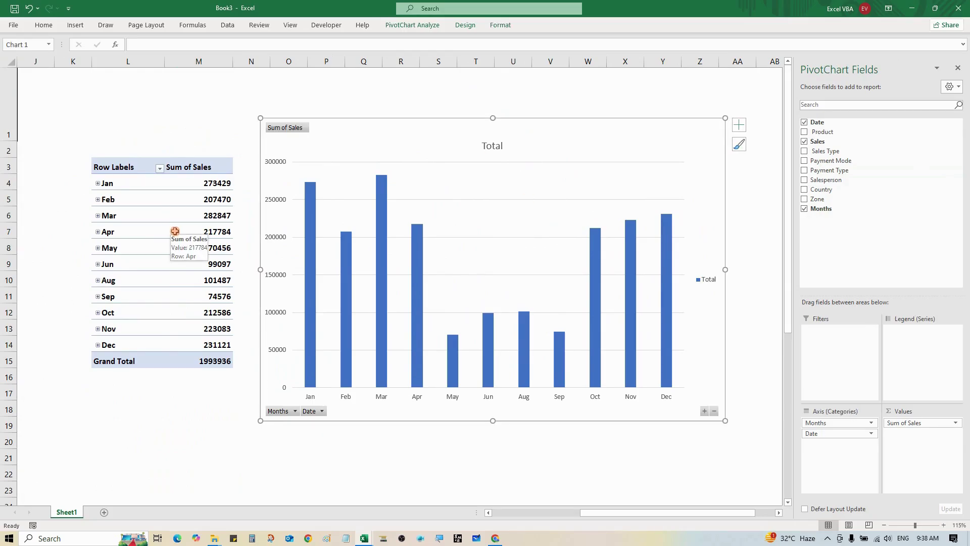
left_click(958, 68)
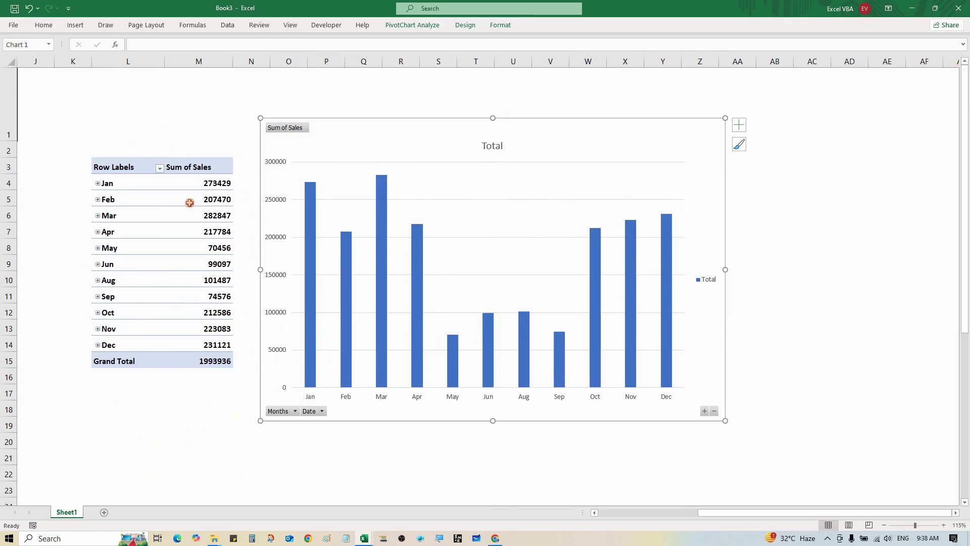
- Insert slicers for the Product, Payment Mode and Salesperson fields of the pivot table
left_click(169, 209)
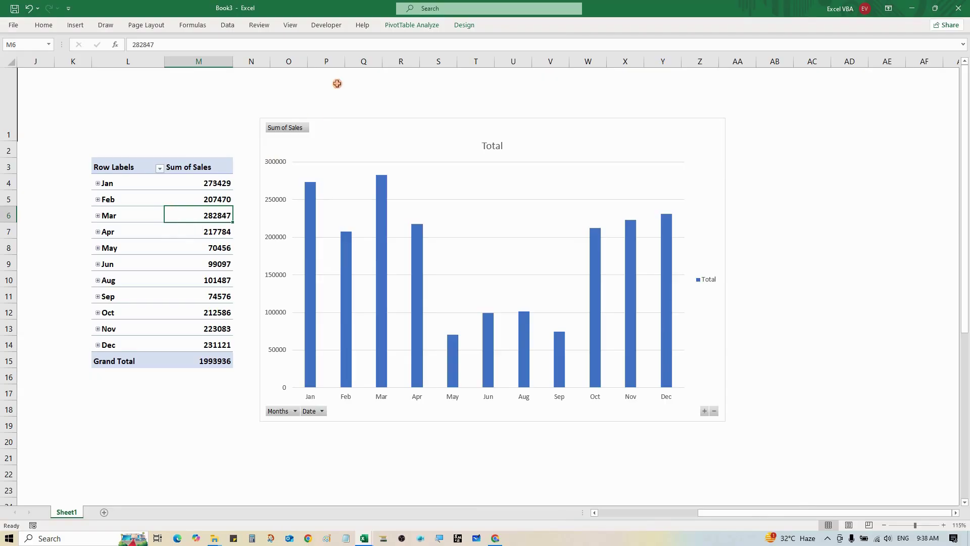
left_click(75, 26)
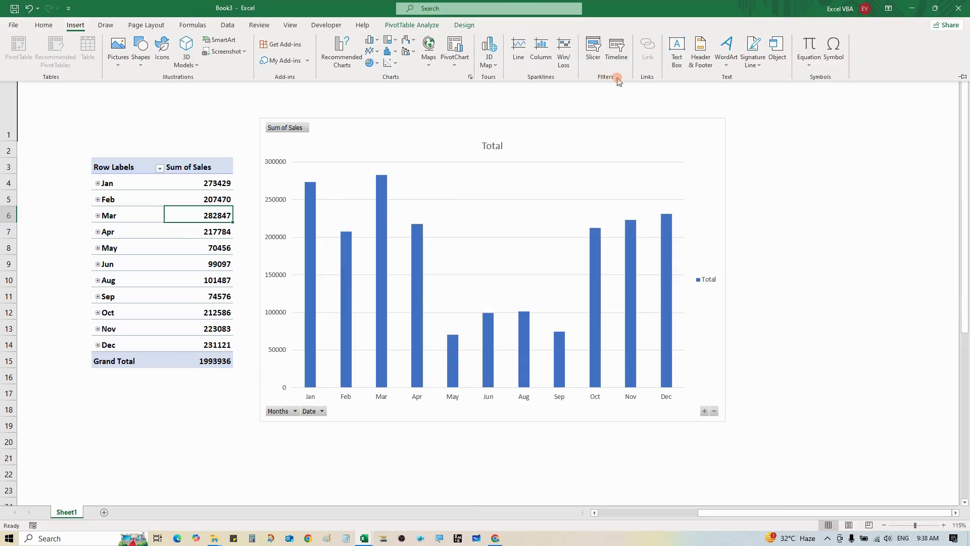
left_click(595, 48)
left_click_drag(602, 101, 809, 110)
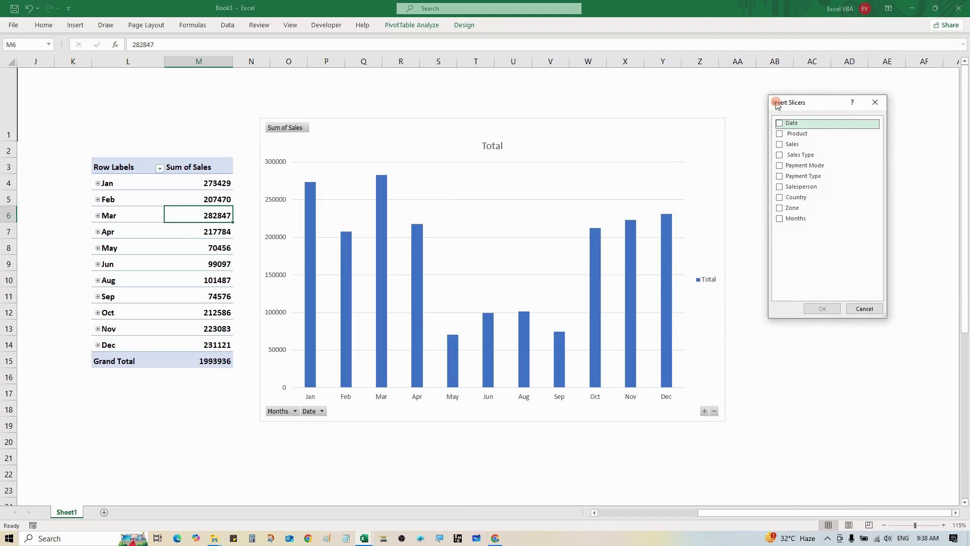
left_click(781, 134)
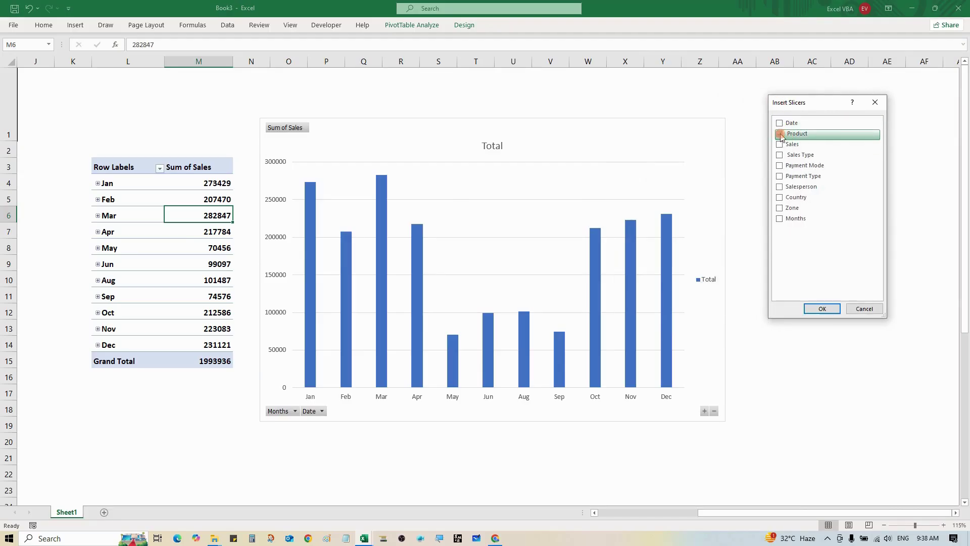
left_click(780, 167)
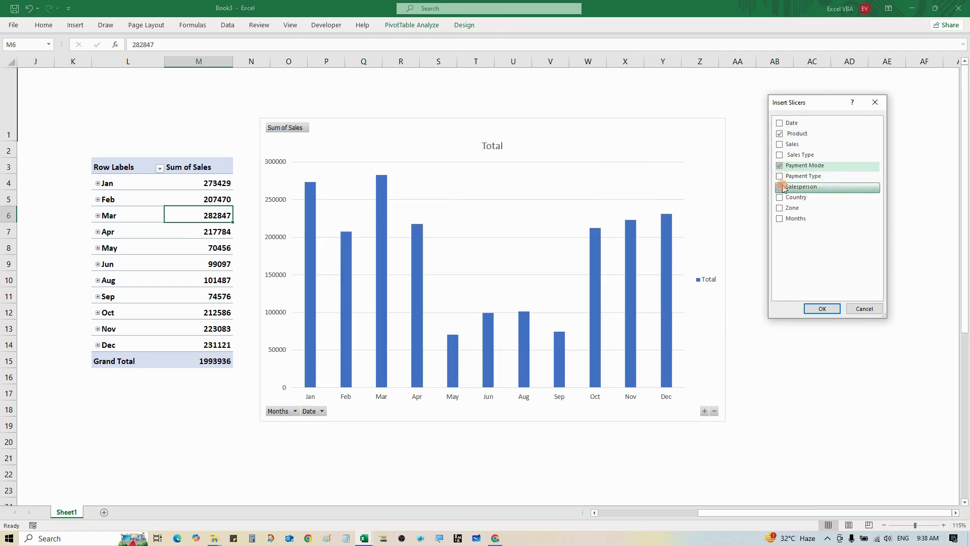
left_click(780, 187)
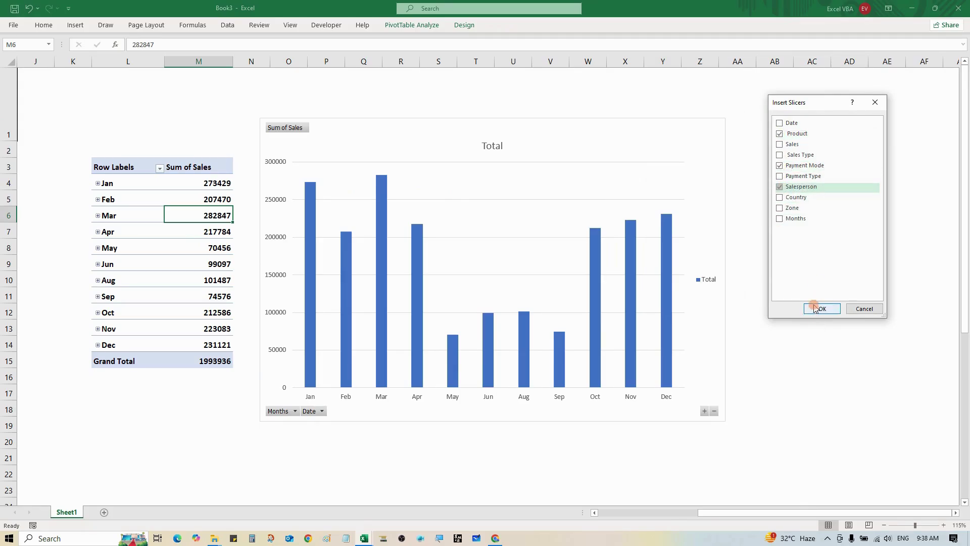
left_click(816, 308)
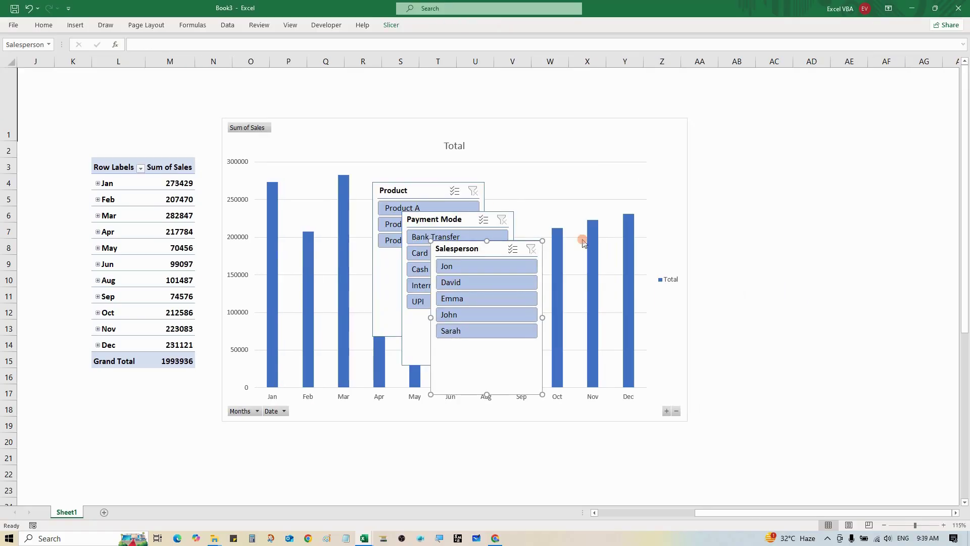
- Arrange the Product, Payment Mode and Salesperson slicers beside the chart without overlap and enable multi-select in the Product slicer
left_click_drag(441, 191, 769, 130)
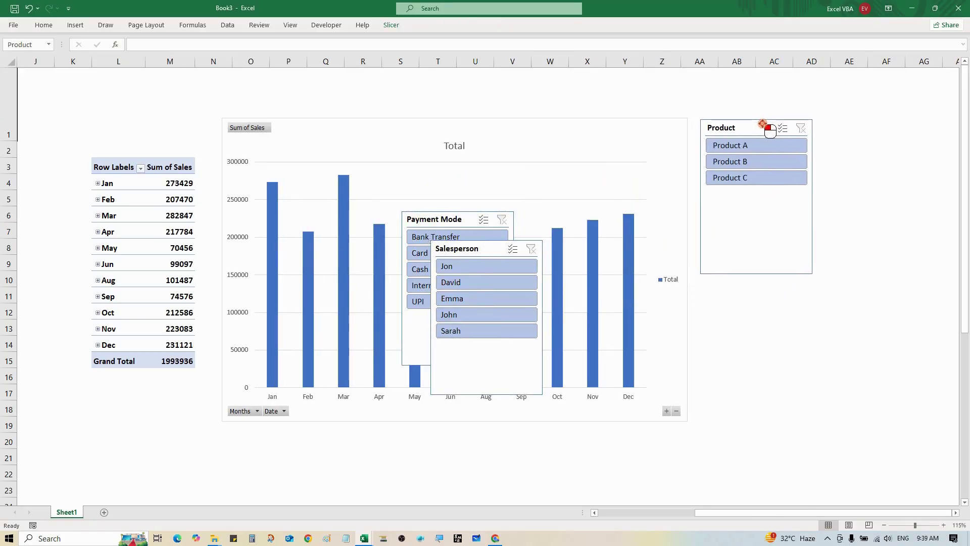
left_click_drag(461, 216, 889, 131)
left_click_drag(458, 250, 728, 281)
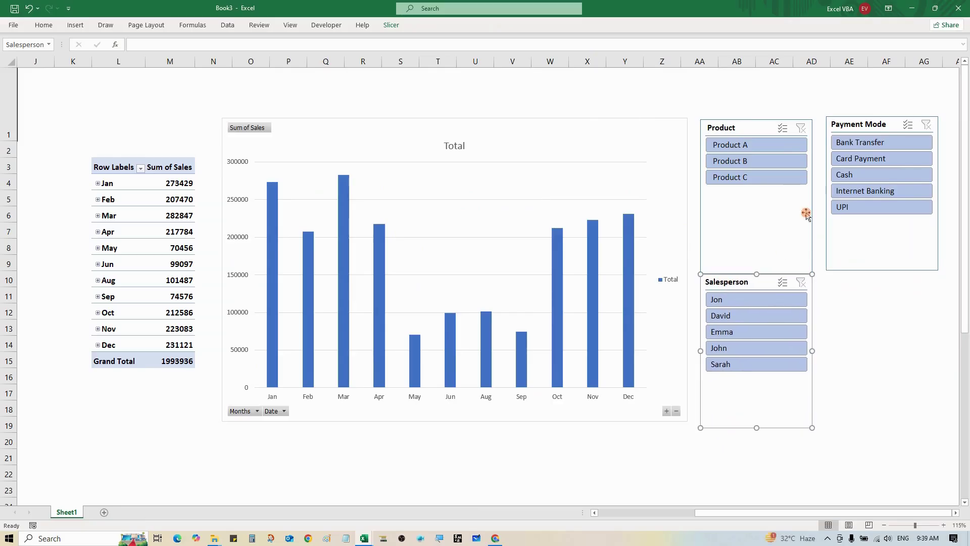
left_click(782, 130)
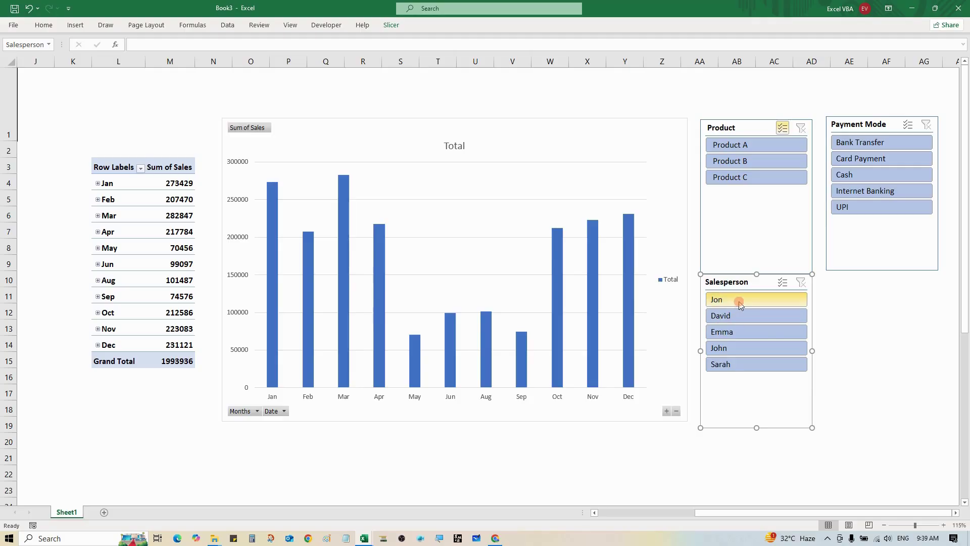
- Filter the pivot table and chart by each of the first four listed salespeople, one at a time
left_click(739, 302)
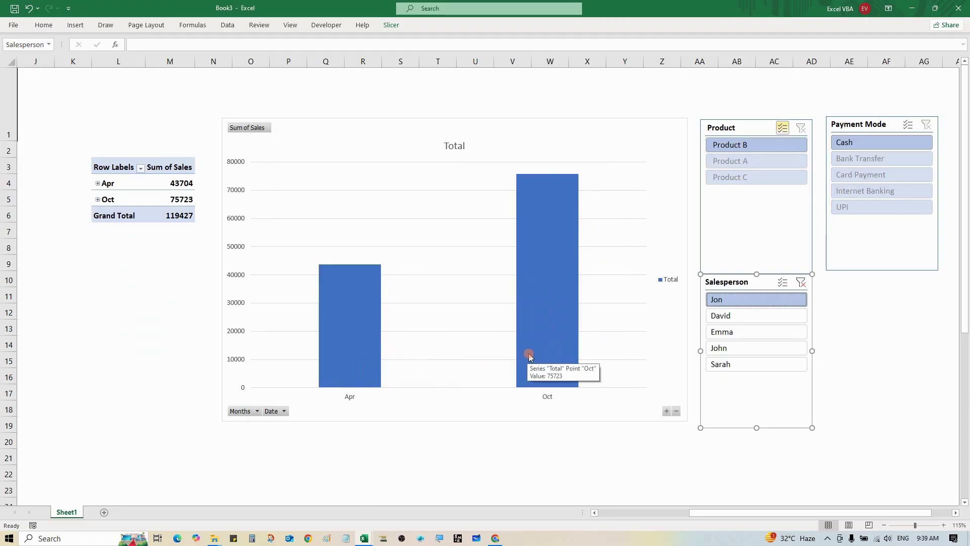
left_click(778, 318)
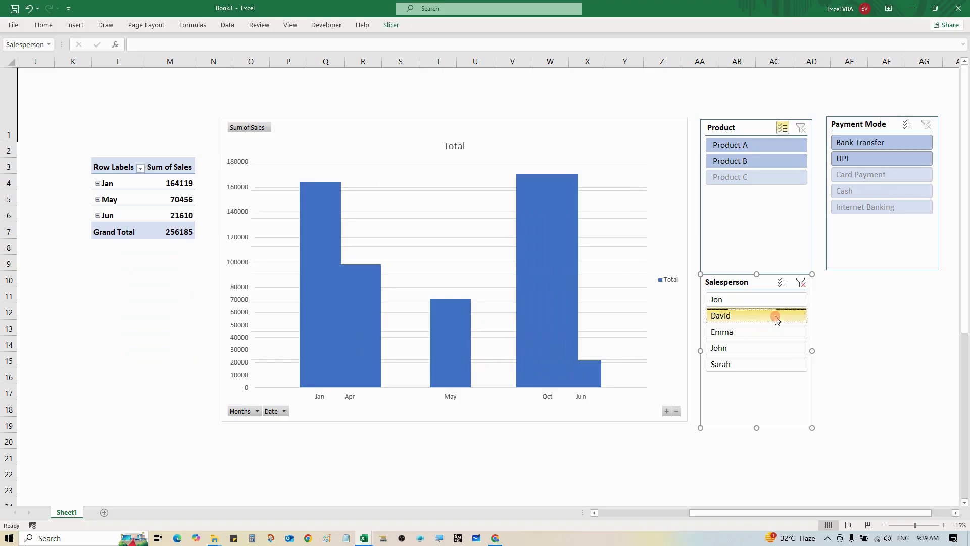
left_click(773, 331)
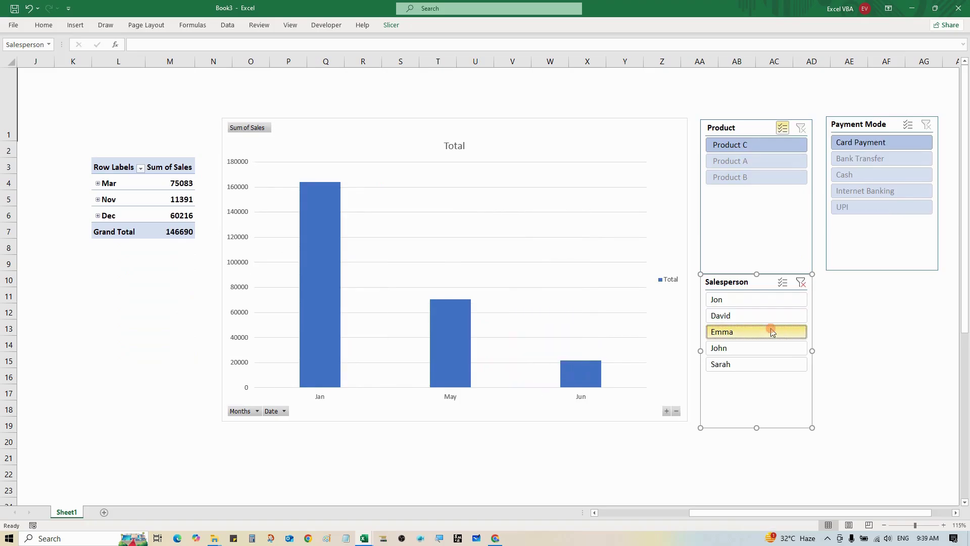
left_click(768, 350)
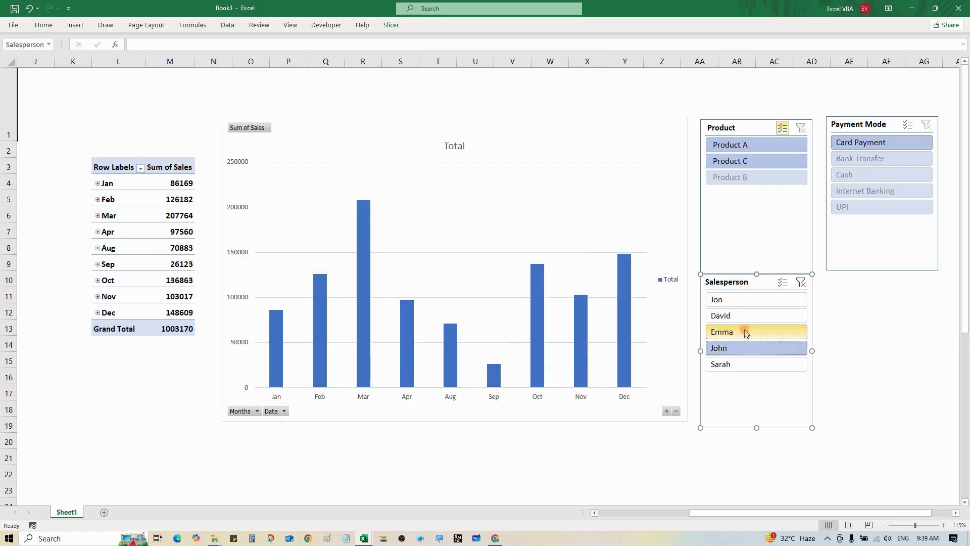
- Filter the Salesperson slicer to the first and fourth listed salespeople together and limit the Product slicer to Product B
left_click(723, 302, "ctrl")
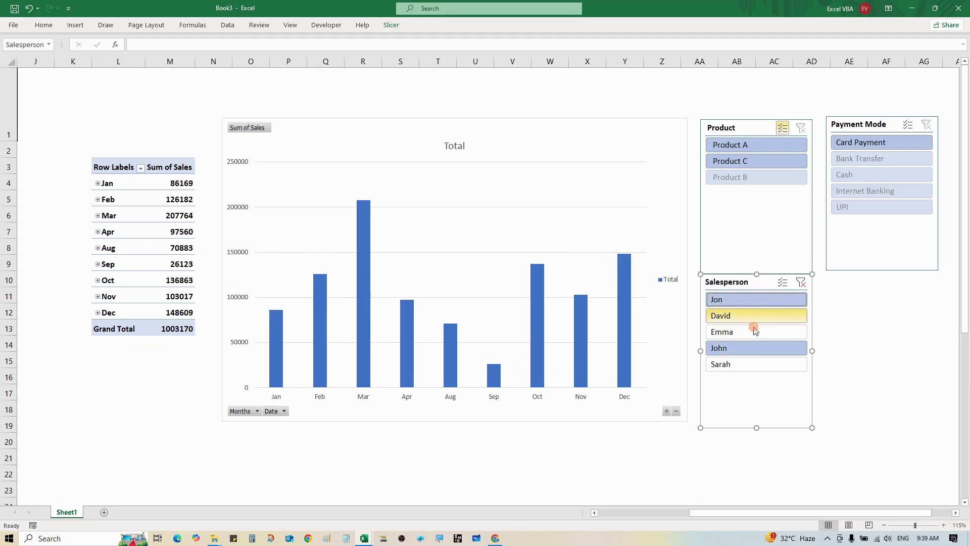
left_click(768, 356, "ctrl")
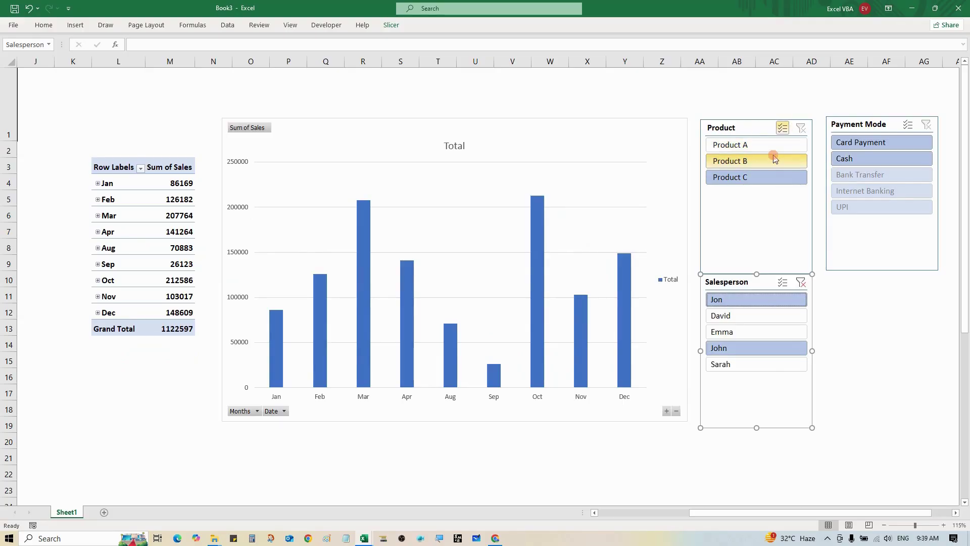
left_click(800, 161)
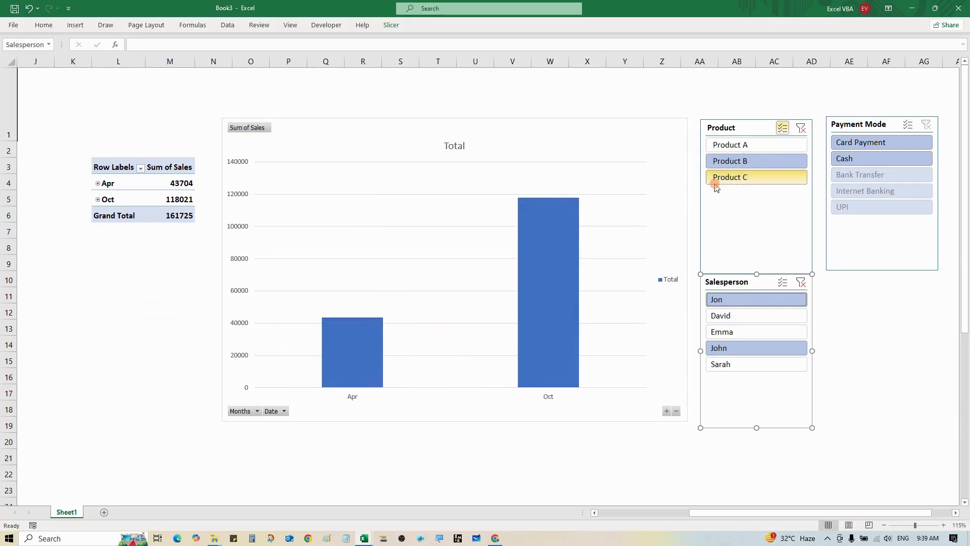
- Clear the Product and Salesperson slicer filters so that all sales data is included
left_click(800, 128)
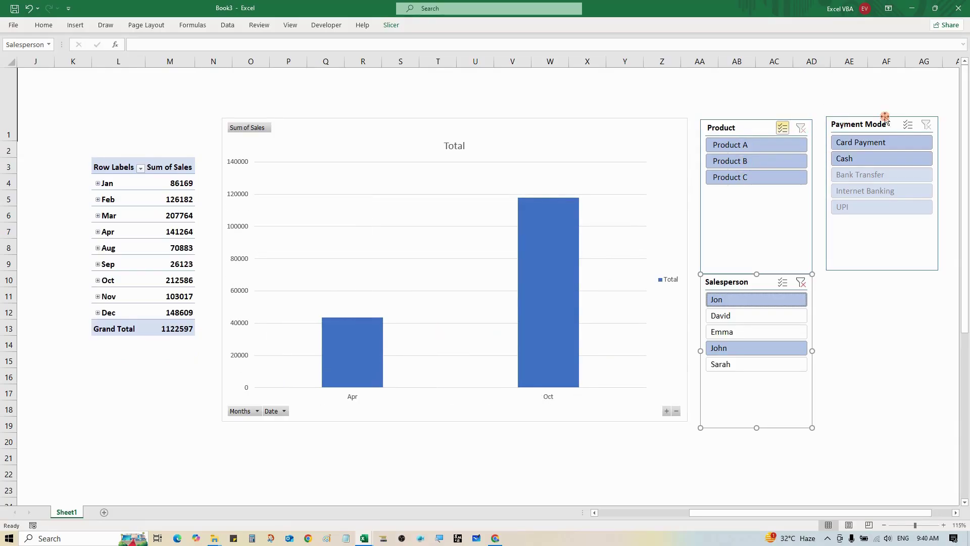
left_click(926, 126)
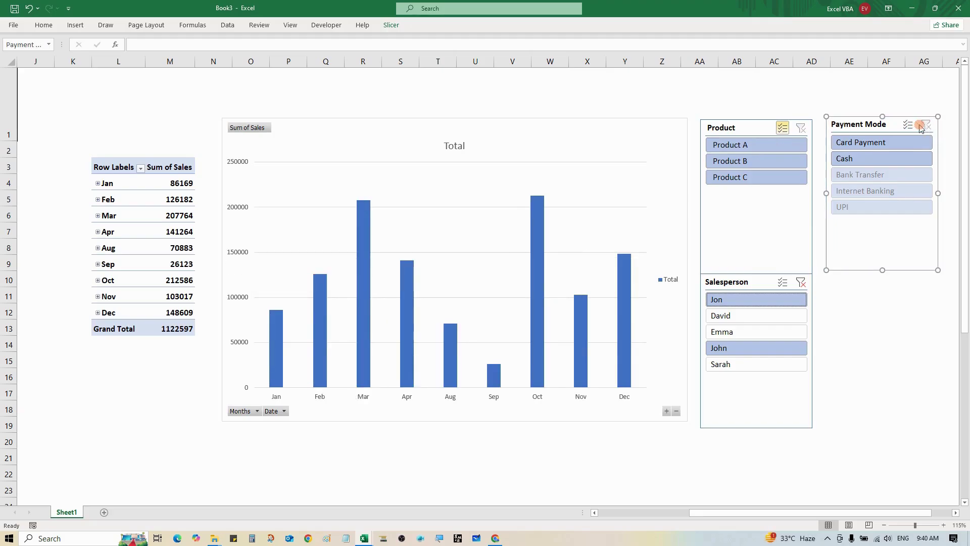
left_click(803, 132)
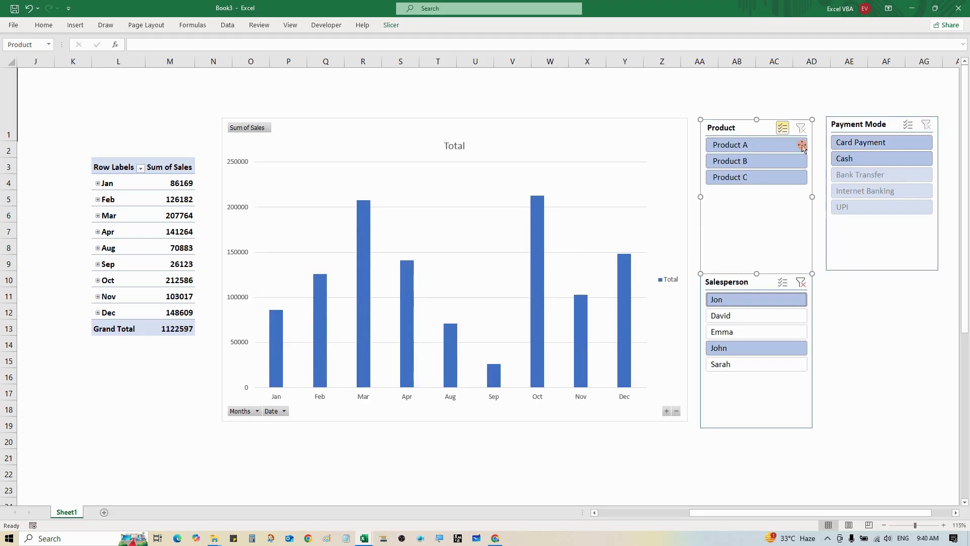
left_click(805, 287)
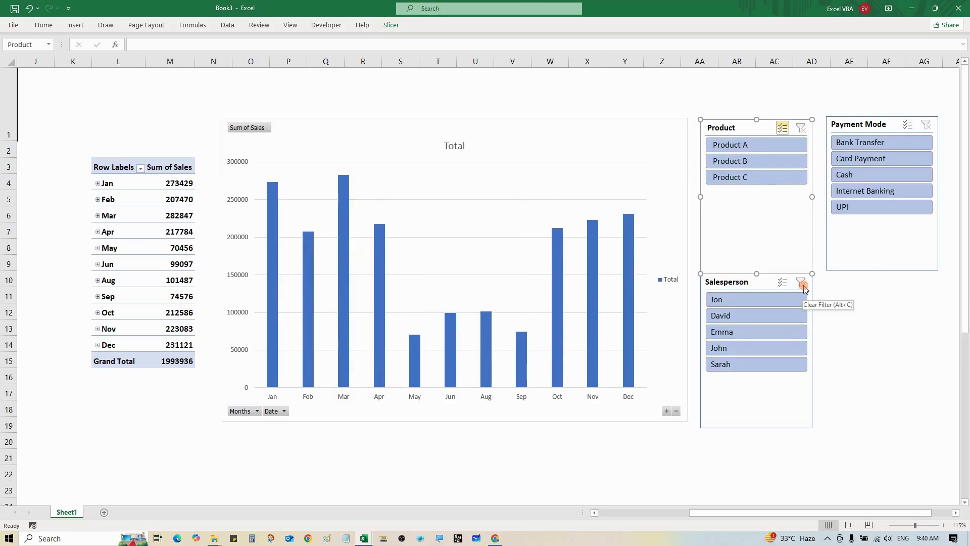